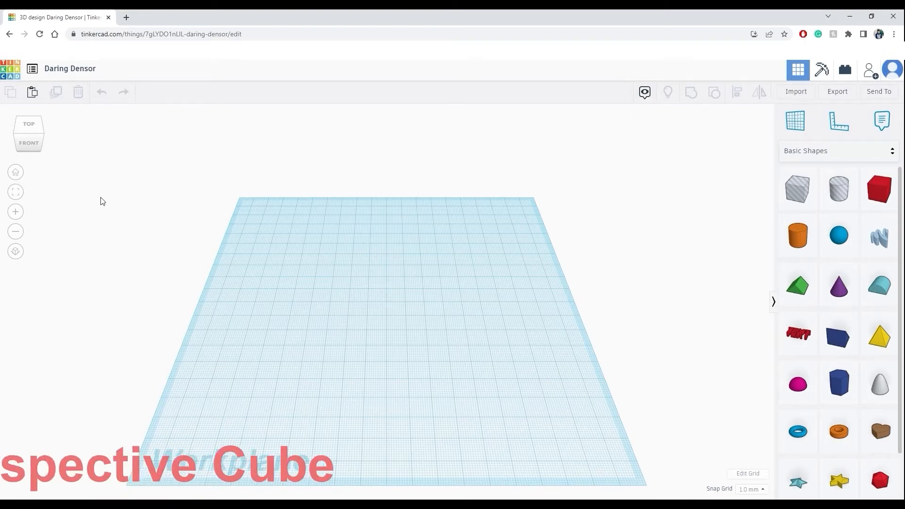
- Orbit the empty workplane to a low corner angle, and restore the home view
{"action": "mouse_move", "coordinate": [22, 133]}
{"action": "left_mouse_down"}
{"action": "mouse_move", "coordinate": [71, 137]}
{"action": "mouse_move", "coordinate": [59, 146]}
{"action": "mouse_move", "coordinate": [12, 137]}
{"action": "left_mouse_up"}
{"action": "left_click", "coordinate": [15, 172]}
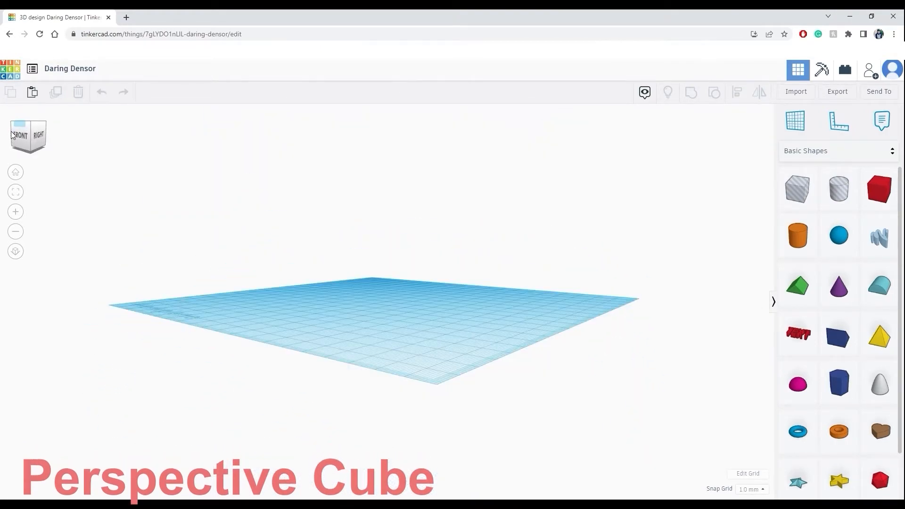
{"action": "left_click", "coordinate": [21, 174]}
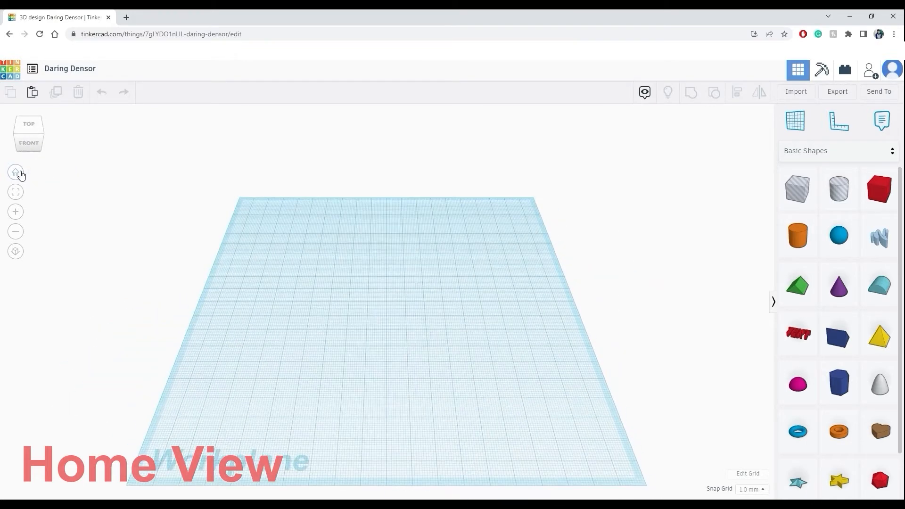
- Place a cylinder near the middle of the workplane and fit the view to it
{"action": "key", "text": "f"}
{"action": "left_click_drag", "start_coordinate": [800, 238], "coordinate": [349, 286]}
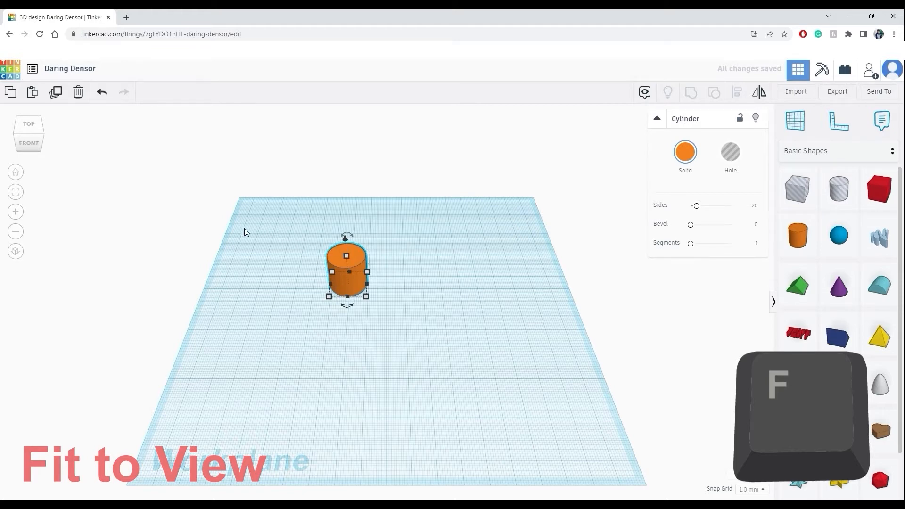
{"action": "left_click", "coordinate": [16, 195]}
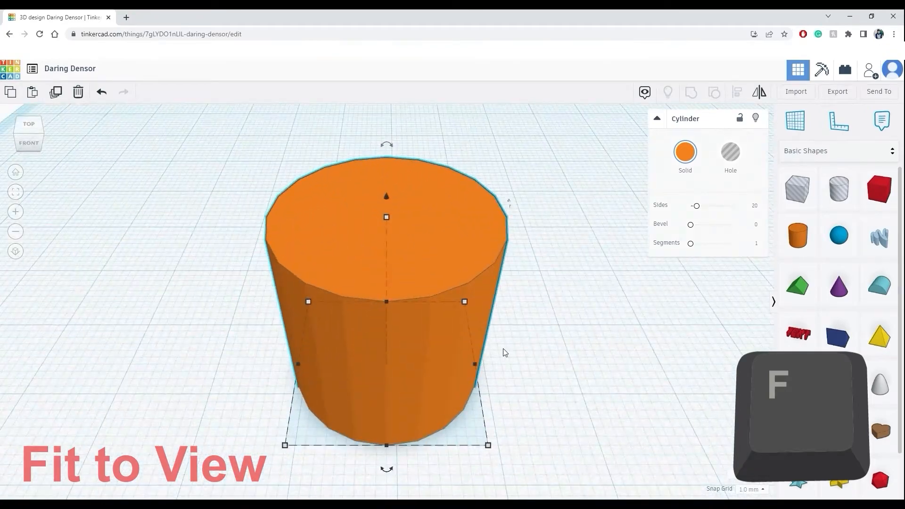
- Examine the cylinder from a lower angle, zooming in close and back out
{"action": "right_click_drag", "start_coordinate": [503, 349], "coordinate": [408, 309]}
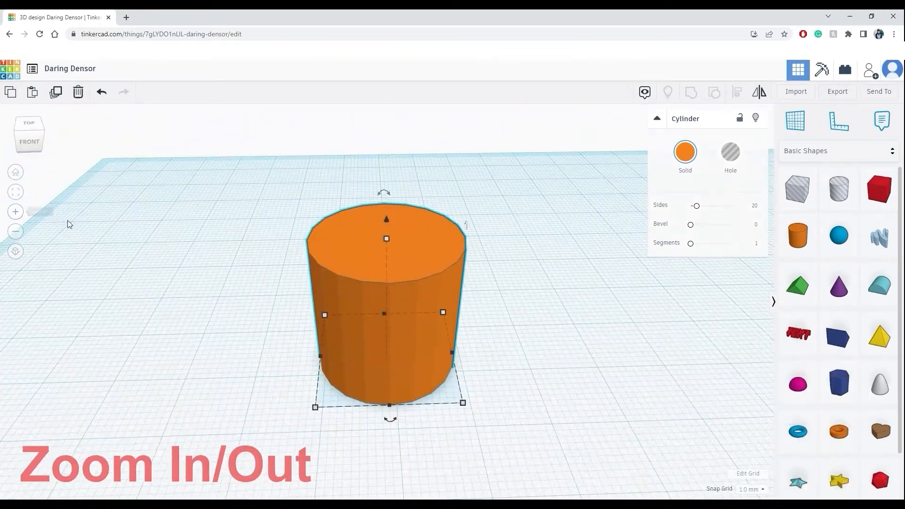
{"action": "left_click", "coordinate": [15, 212]}
{"action": "left_click", "coordinate": [15, 212]}
{"action": "left_click", "coordinate": [16, 213]}
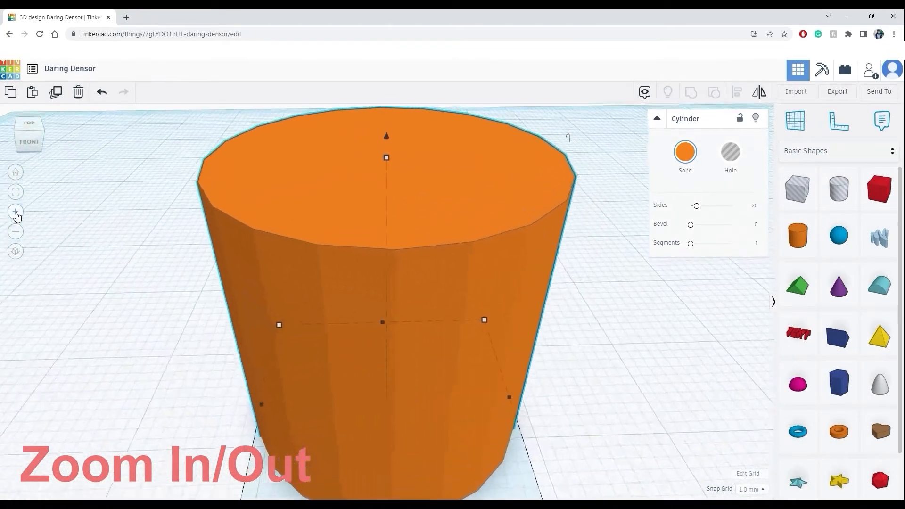
{"action": "left_click", "coordinate": [16, 213]}
{"action": "left_click", "coordinate": [16, 212]}
{"action": "left_click", "coordinate": [16, 232]}
{"action": "left_click", "coordinate": [16, 233]}
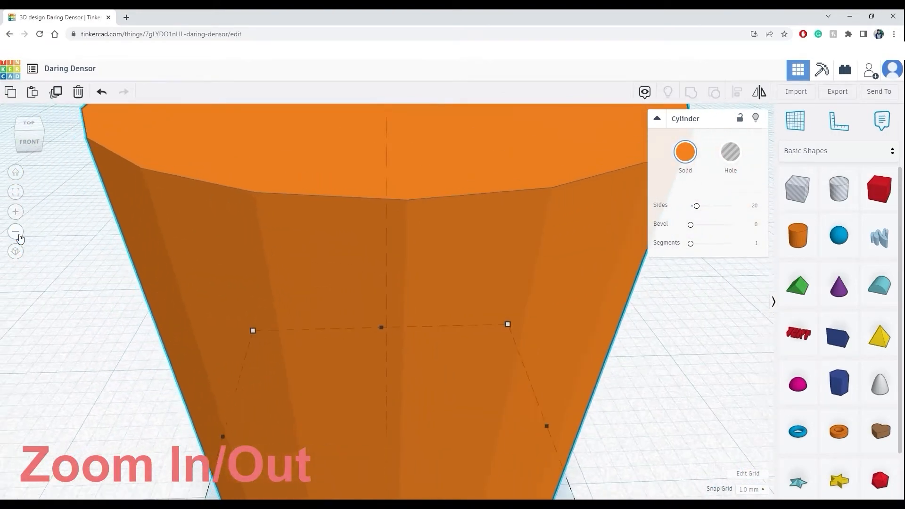
{"action": "left_click", "coordinate": [19, 236]}
{"action": "left_click", "coordinate": [19, 236]}
{"action": "left_click", "coordinate": [19, 236]}
{"action": "left_click", "coordinate": [19, 236]}
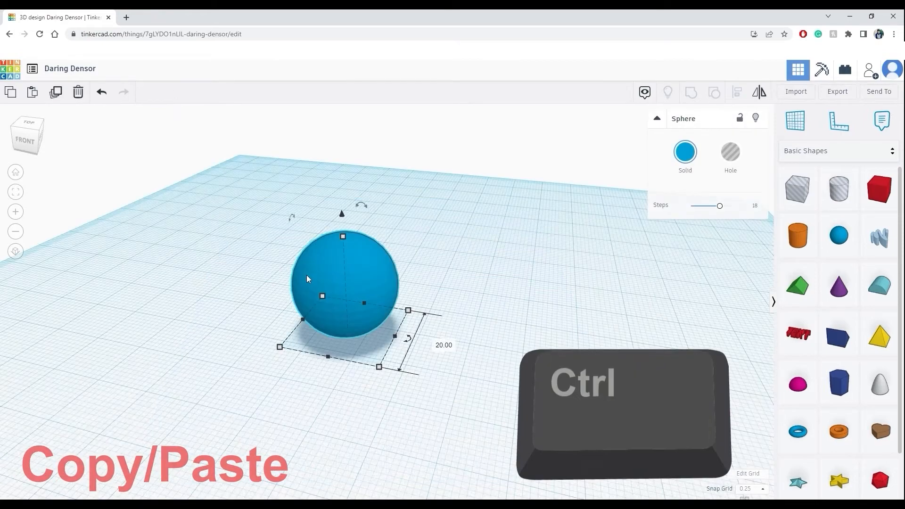
- Copy and paste the blue sphere, and move the copy clear of the original
{"action": "key", "text": "ctrl+c"}
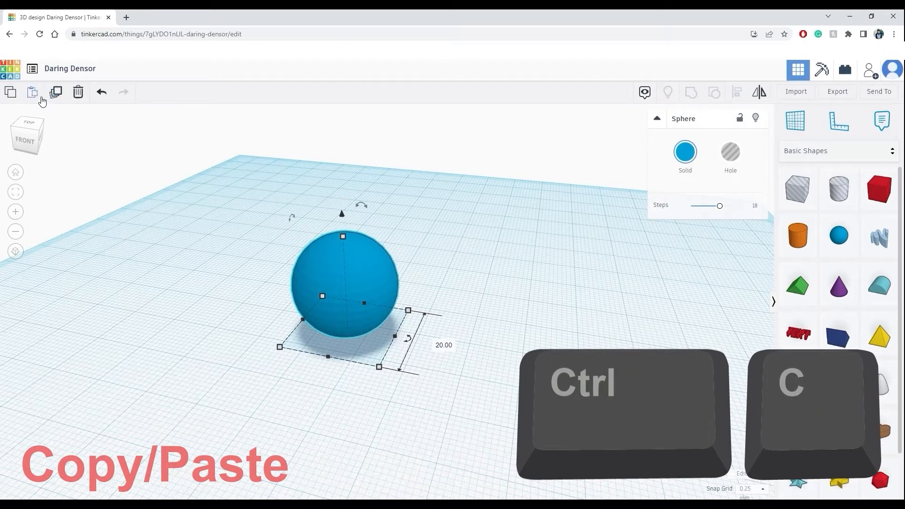
{"action": "key", "text": "ctrl+v"}
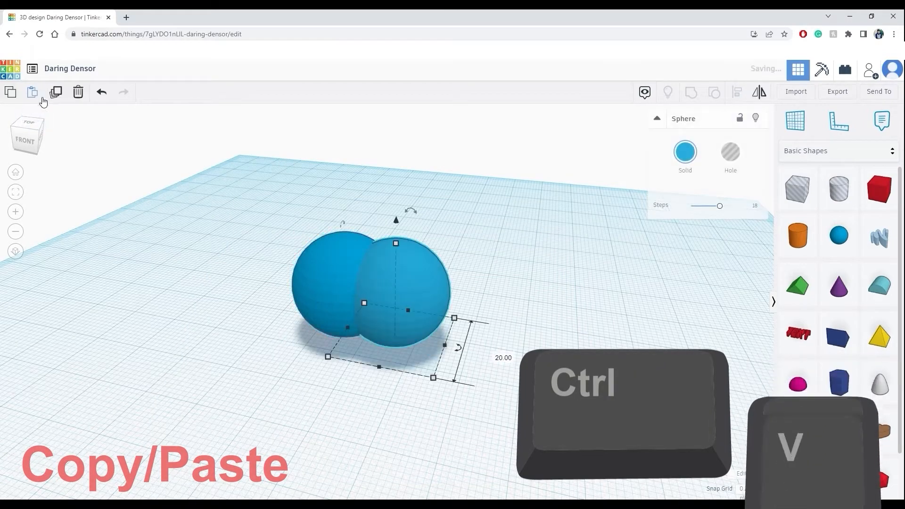
{"action": "left_click_drag", "start_coordinate": [424, 289], "coordinate": [529, 261]}
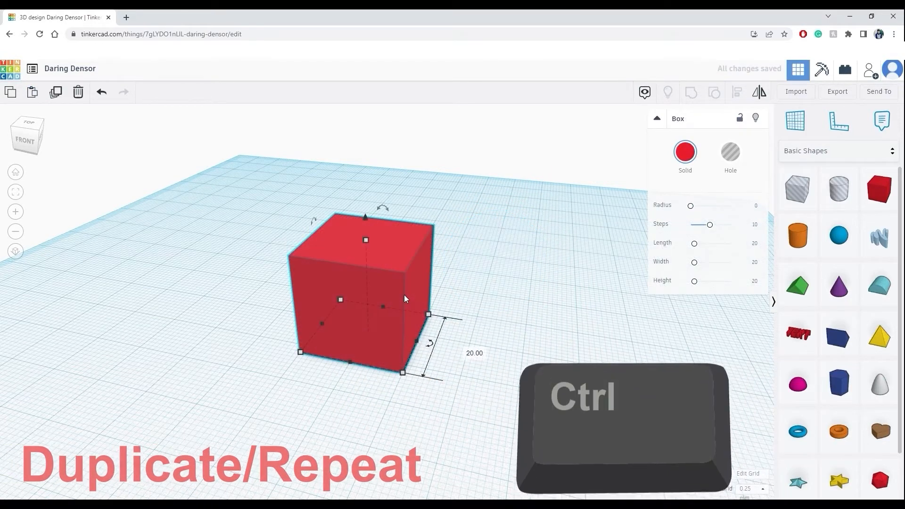
- Duplicate the red box, move the copy beside the original, and repeat the duplication once for a third box in the row
{"action": "key", "text": "ctrl+d"}
{"action": "left_click_drag", "start_coordinate": [406, 312], "coordinate": [590, 338]}
{"action": "scroll", "coordinate": [590, 338], "scroll_direction": "down", "scroll_amount": 4}
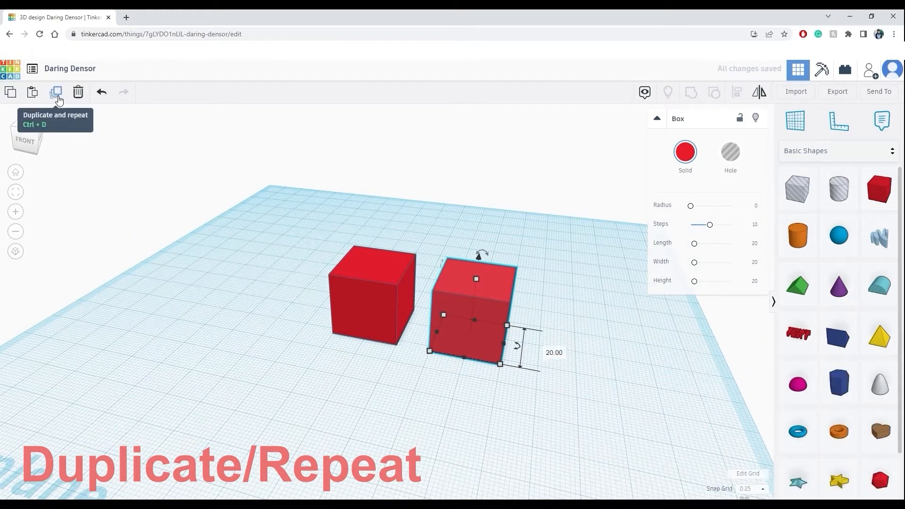
{"action": "left_click", "coordinate": [58, 98]}
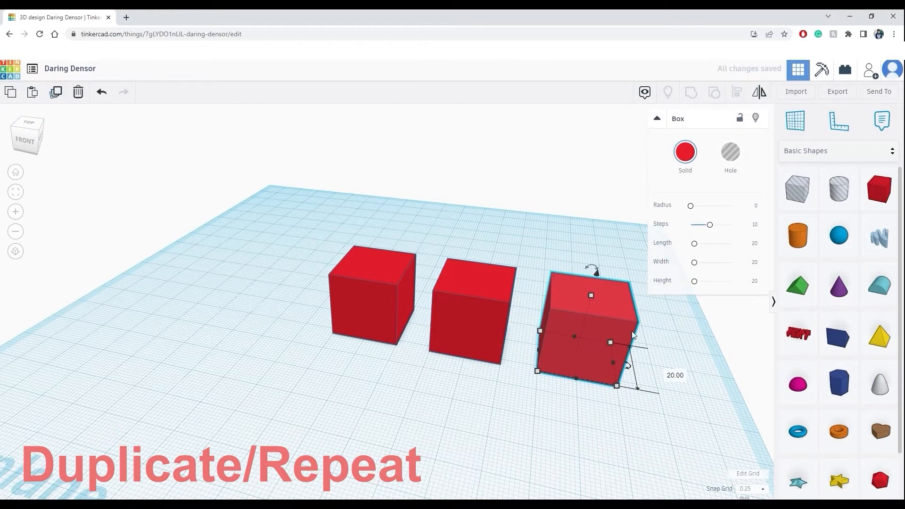
{"action": "scroll", "coordinate": [633, 336], "scroll_direction": "down", "scroll_amount": 5}
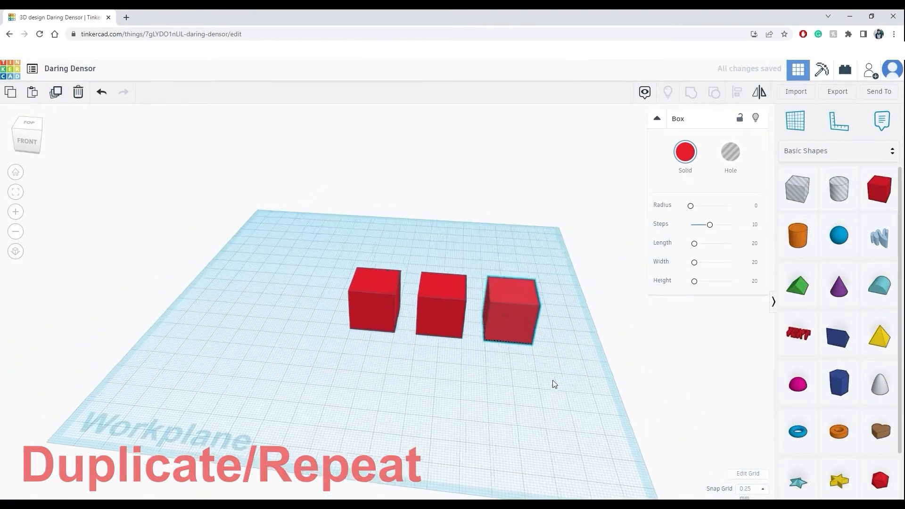
- Repeat the duplication four more times to extend the row of evenly spaced red boxes
{"action": "middle_click_drag", "start_coordinate": [554, 384], "coordinate": [477, 381]}
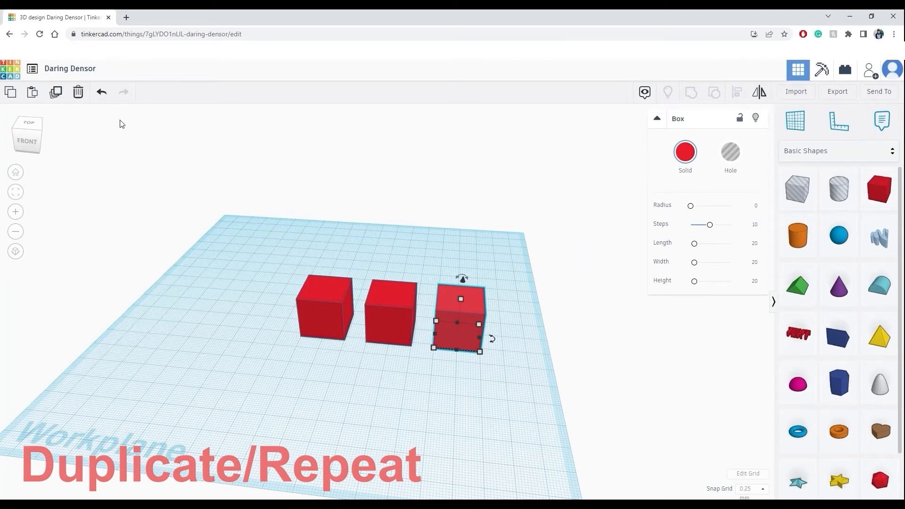
{"action": "left_click", "coordinate": [57, 92]}
{"action": "left_click", "coordinate": [57, 93]}
{"action": "left_click", "coordinate": [56, 93]}
{"action": "left_click", "coordinate": [57, 92]}
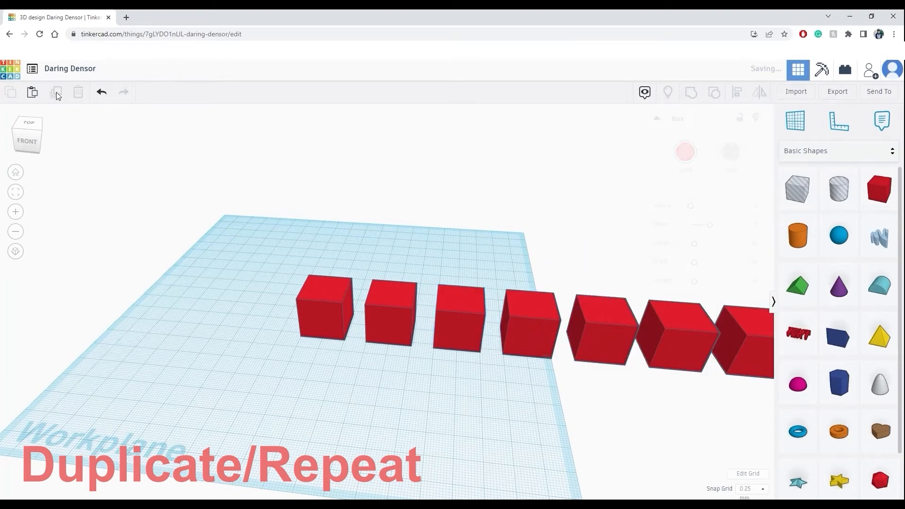
{"action": "scroll", "coordinate": [618, 378], "scroll_direction": "down", "scroll_amount": 5}
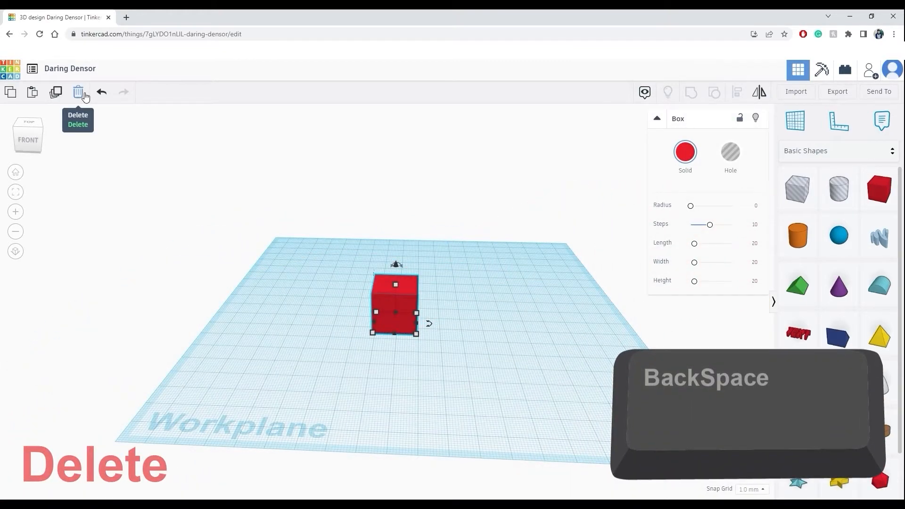
- Delete the red box and place a new box on the workplane
{"action": "left_click", "coordinate": [78, 93]}
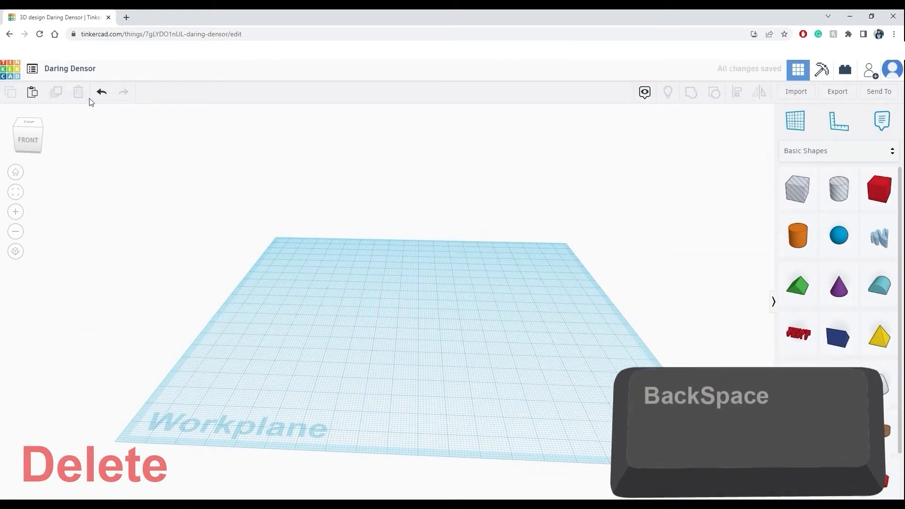
{"action": "left_click_drag", "start_coordinate": [880, 191], "coordinate": [386, 315]}
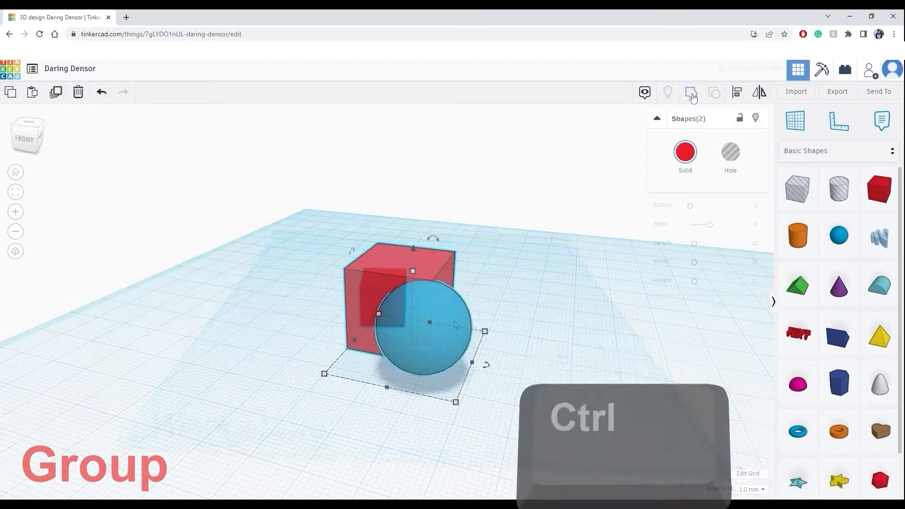
- Group the red box and the blue sphere into one shape and inspect it from several angles
{"action": "key", "text": "ctrl+g"}
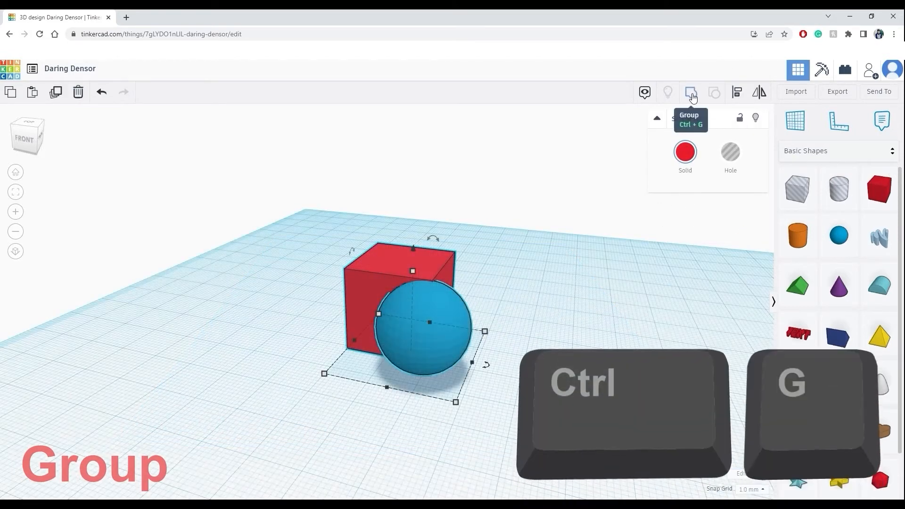
{"action": "left_click", "coordinate": [692, 96]}
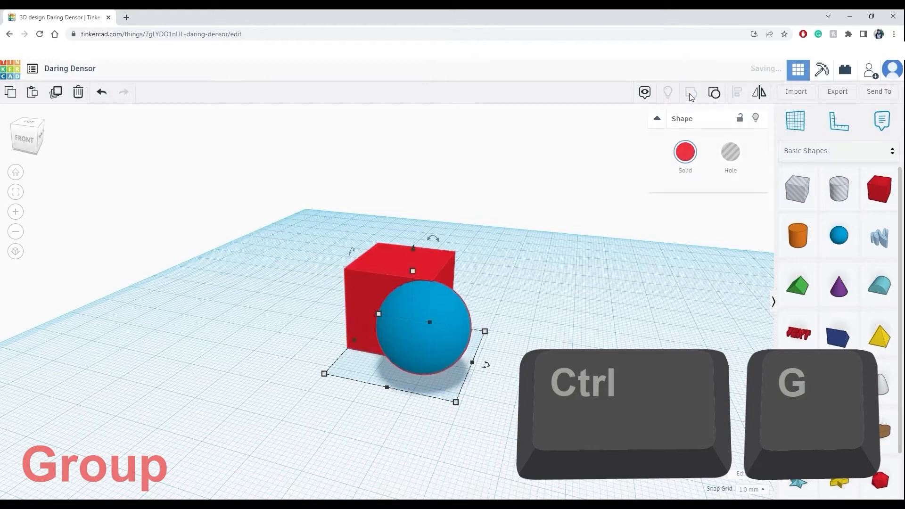
{"action": "right_click_drag", "start_coordinate": [439, 320], "coordinate": [466, 339]}
{"action": "scroll", "coordinate": [466, 339], "scroll_direction": "up", "scroll_amount": 5}
{"action": "right_click_drag", "start_coordinate": [530, 352], "coordinate": [513, 323]}
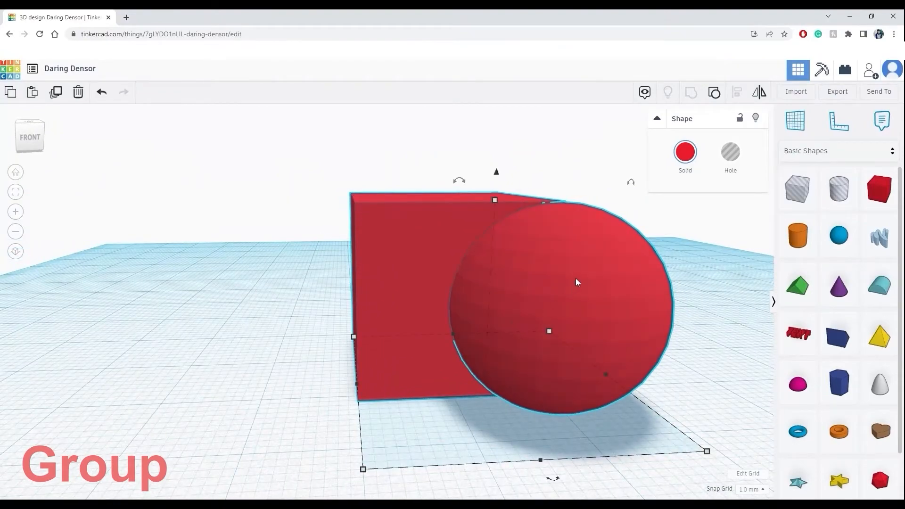
{"action": "right_click_drag", "start_coordinate": [576, 278], "coordinate": [548, 319]}
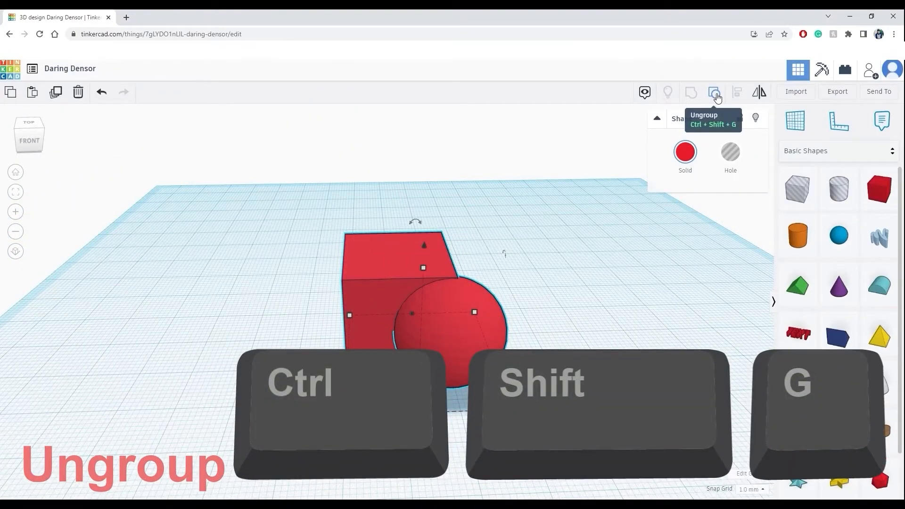
- Ungroup the combined shape and move the blue sphere and red box apart
{"action": "left_click", "coordinate": [716, 96]}
{"action": "right_click_drag", "start_coordinate": [558, 310], "coordinate": [576, 327]}
{"action": "left_click", "coordinate": [575, 327]}
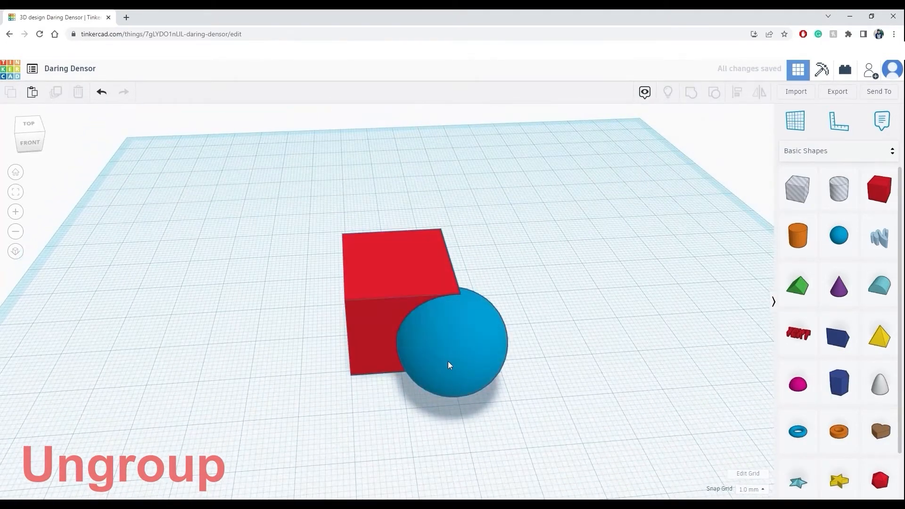
{"action": "left_click_drag", "start_coordinate": [448, 366], "coordinate": [583, 326]}
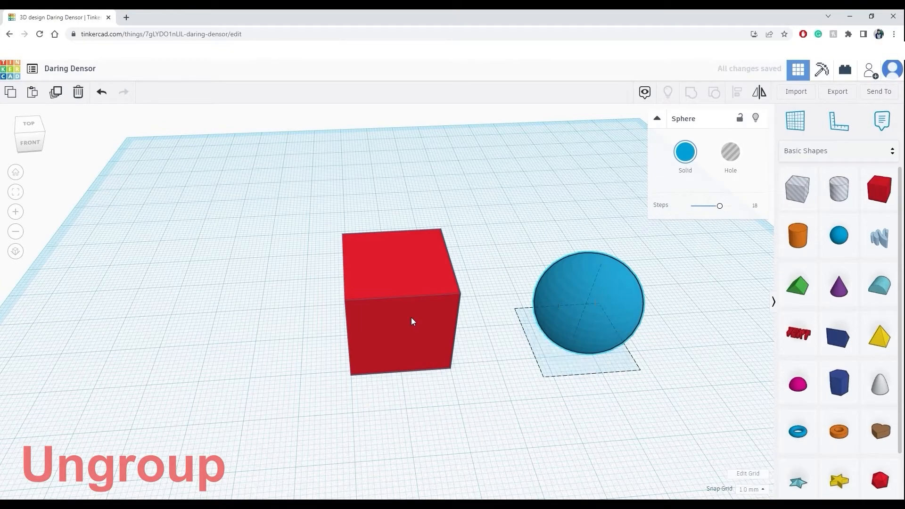
{"action": "left_click_drag", "start_coordinate": [411, 318], "coordinate": [352, 326]}
{"action": "mouse_move", "coordinate": [494, 334]}
{"action": "right_mouse_down"}
{"action": "mouse_move", "coordinate": [428, 293]}
{"action": "mouse_move", "coordinate": [539, 289]}
{"action": "mouse_move", "coordinate": [510, 331]}
{"action": "right_mouse_up"}
- Align the red box and blue sphere by their centers along the workplane's width
{"action": "key", "text": "l"}
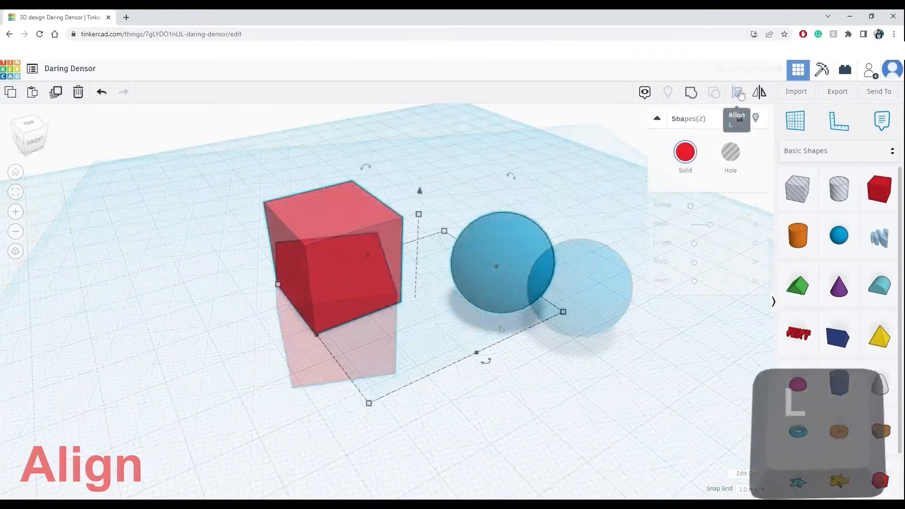
{"action": "right_click_drag", "start_coordinate": [560, 363], "coordinate": [440, 382]}
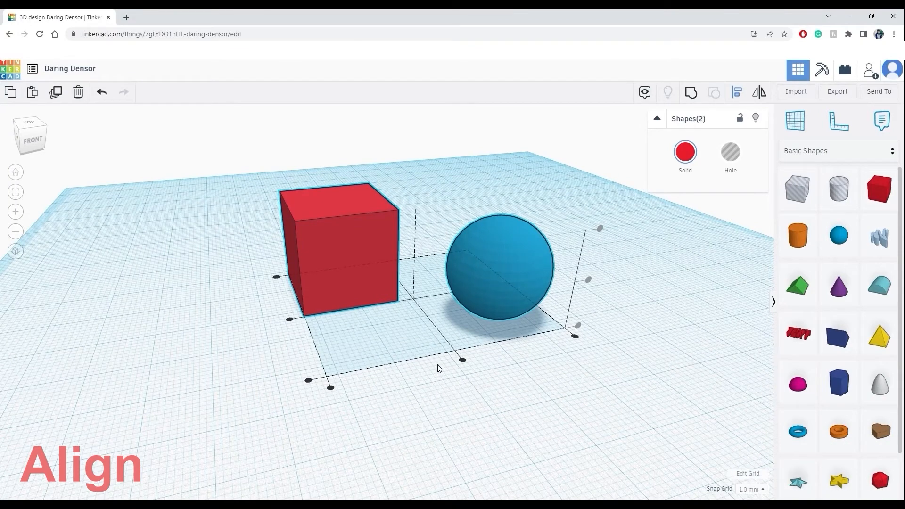
{"action": "left_click", "coordinate": [462, 361]}
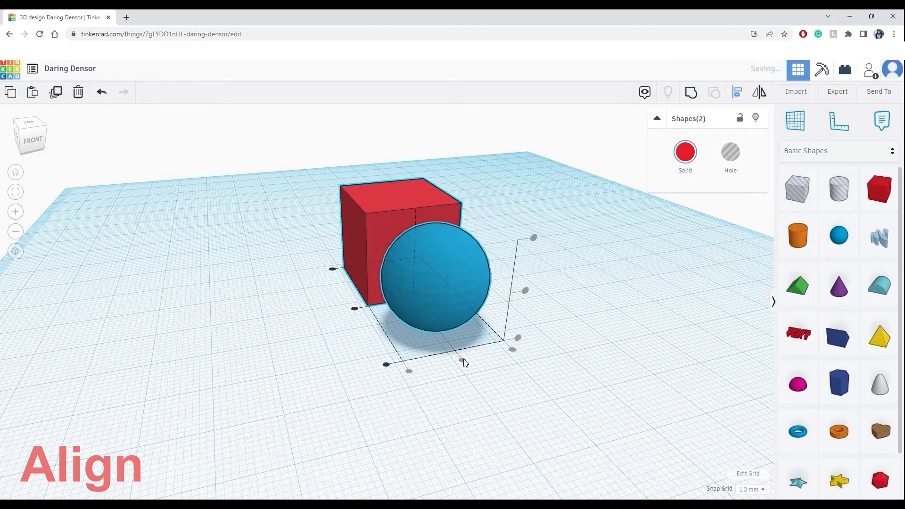
{"action": "right_click_drag", "start_coordinate": [463, 363], "coordinate": [479, 370]}
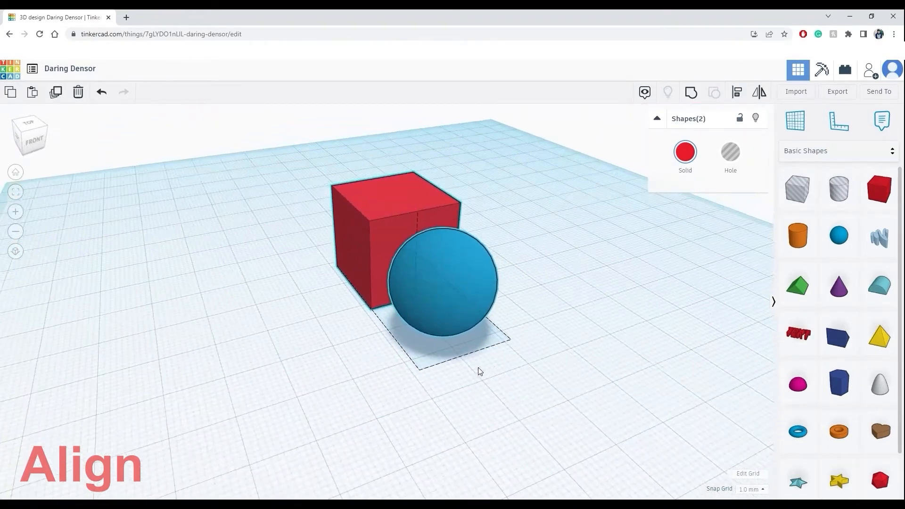
- Mirror the red box and blue sphere together across the workplane's width, flipping them four times in total
{"action": "key", "text": "m"}
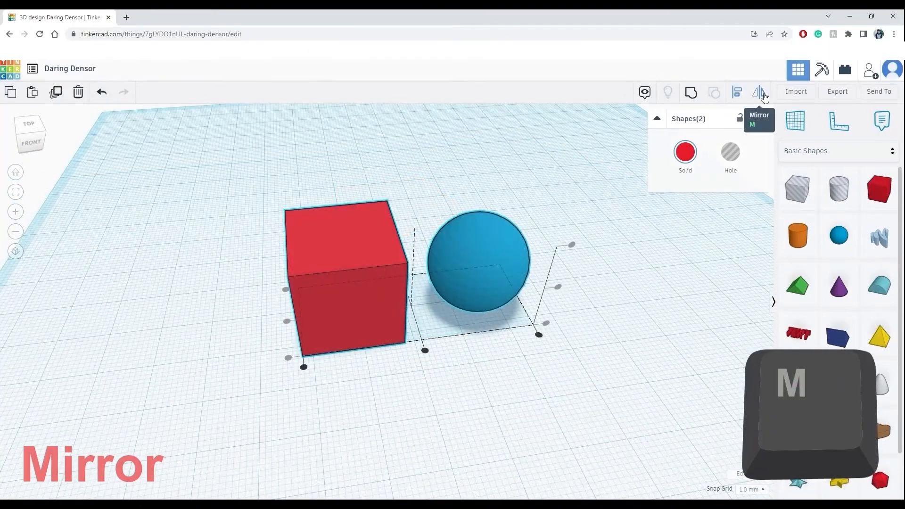
{"action": "right_click_drag", "start_coordinate": [513, 406], "coordinate": [445, 360]}
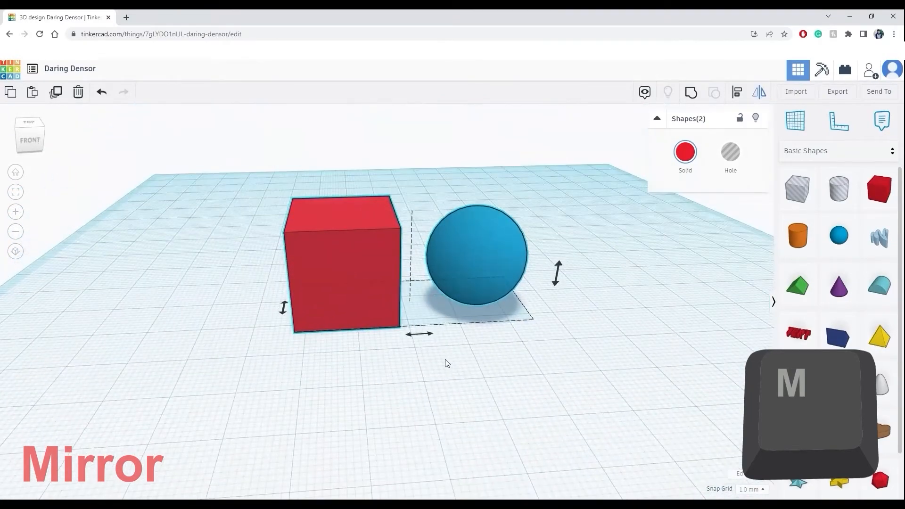
{"action": "left_click", "coordinate": [426, 336]}
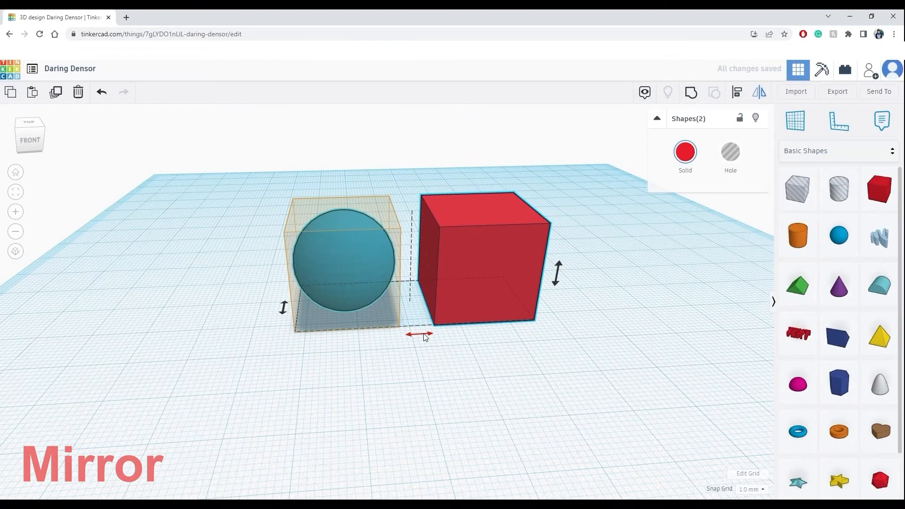
{"action": "left_click", "coordinate": [426, 337]}
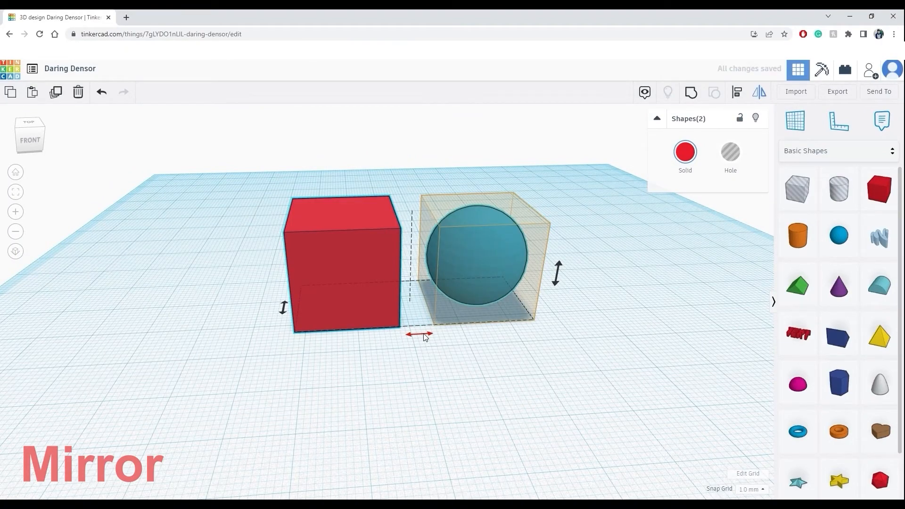
{"action": "left_click", "coordinate": [426, 337]}
{"action": "left_click", "coordinate": [425, 337]}
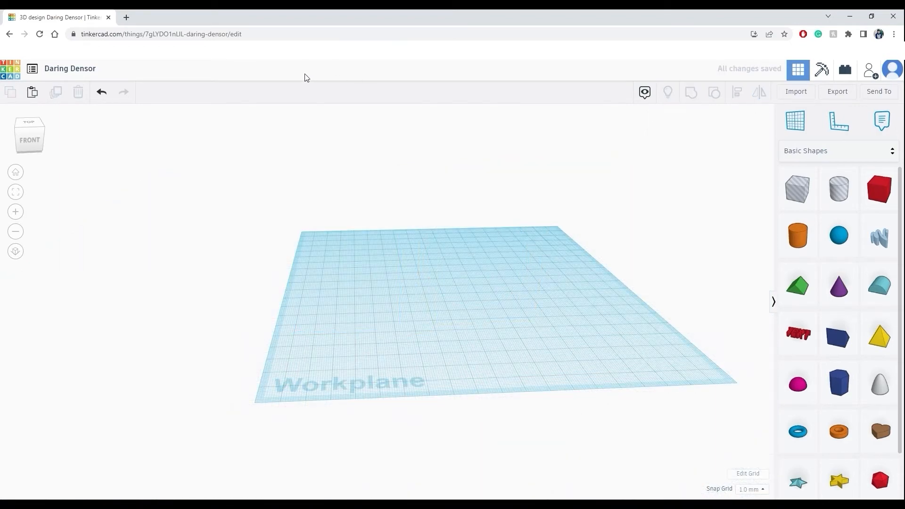
{"action": "left_click", "coordinate": [16, 72]}
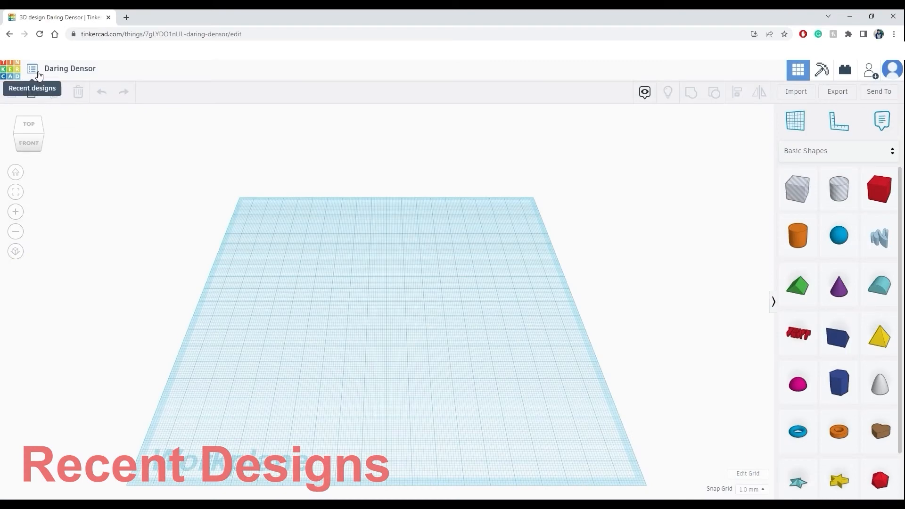
- Open the list of recent designs
{"action": "left_click", "coordinate": [35, 71]}
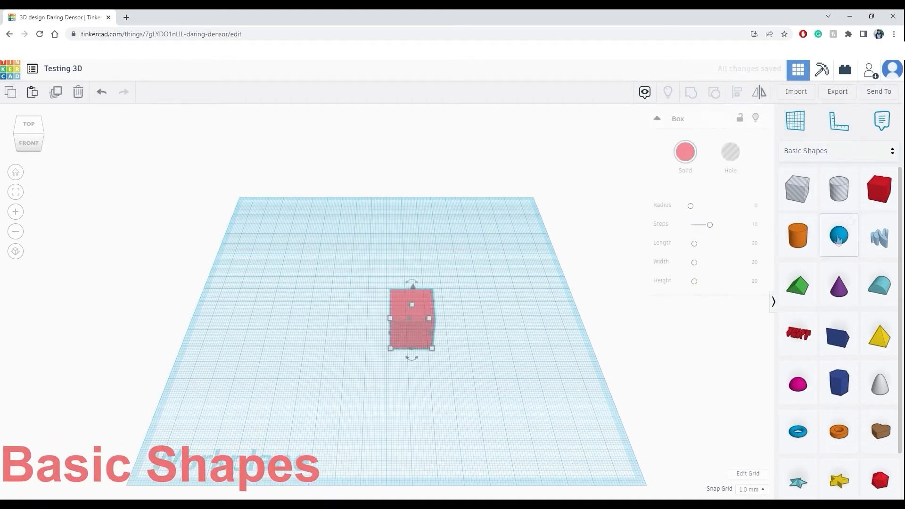
- Place a blue sphere and a purple cone from Basic Shapes on opposite sides of the red box
{"action": "left_click_drag", "start_coordinate": [840, 236], "coordinate": [454, 366]}
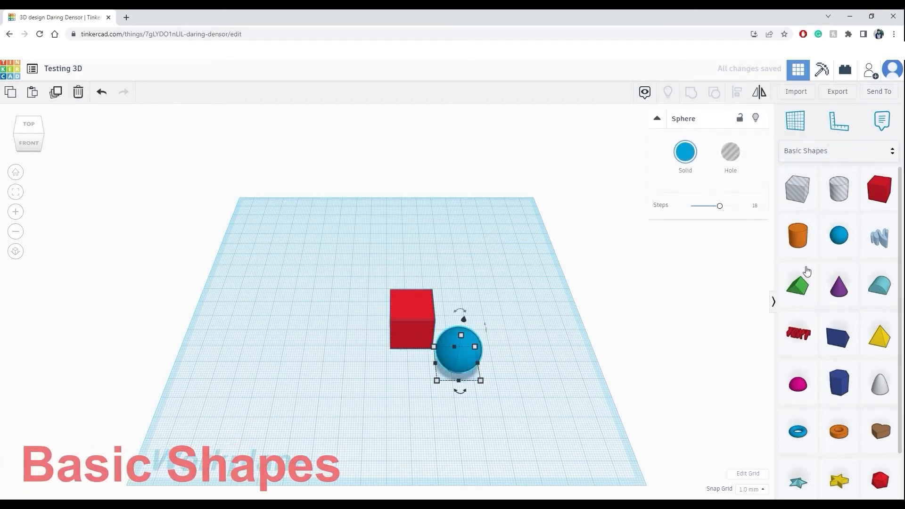
{"action": "left_click_drag", "start_coordinate": [839, 287], "coordinate": [343, 330]}
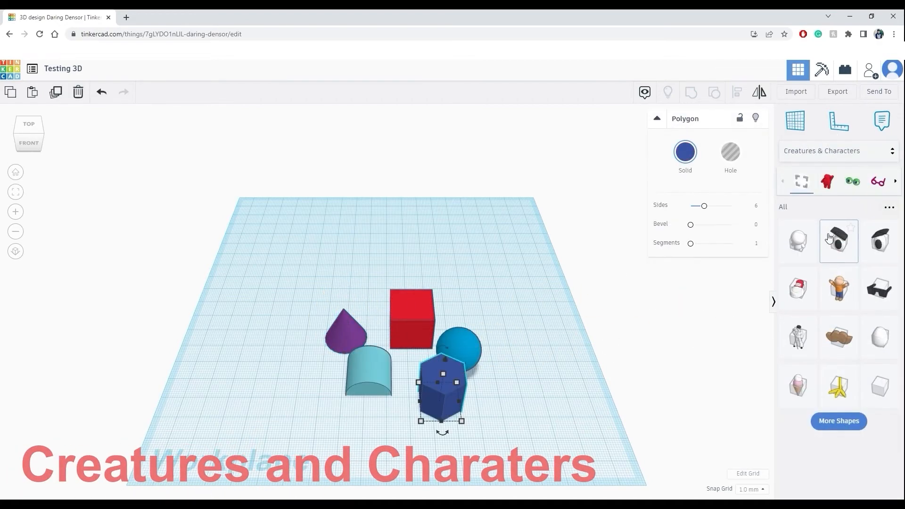
- Place two different eyes and a standing figure with raised arms from Creatures & Characters beyond the red box and sphere
{"action": "left_click_drag", "start_coordinate": [842, 255], "coordinate": [465, 299]}
{"action": "left_click_drag", "start_coordinate": [891, 255], "coordinate": [620, 305]}
{"action": "left_click", "coordinate": [550, 333]}
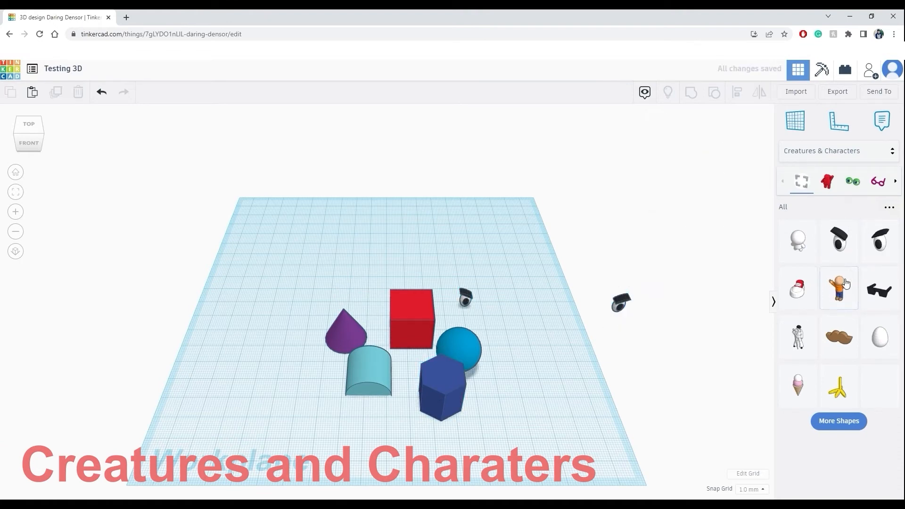
- Switch the shape library to Vehicles & Machines and place a yellow-rimmed wheel and a large black tire among the shapes
{"action": "left_click", "coordinate": [851, 151]}
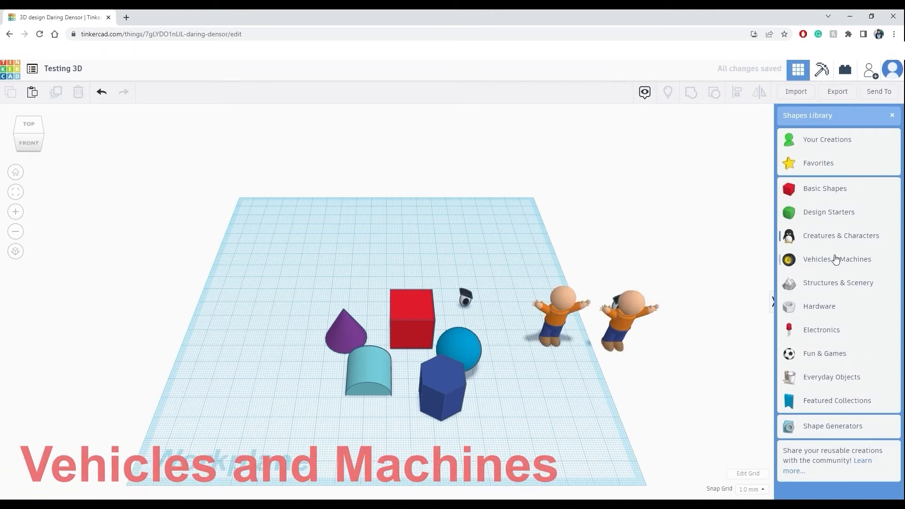
{"action": "left_click", "coordinate": [837, 260]}
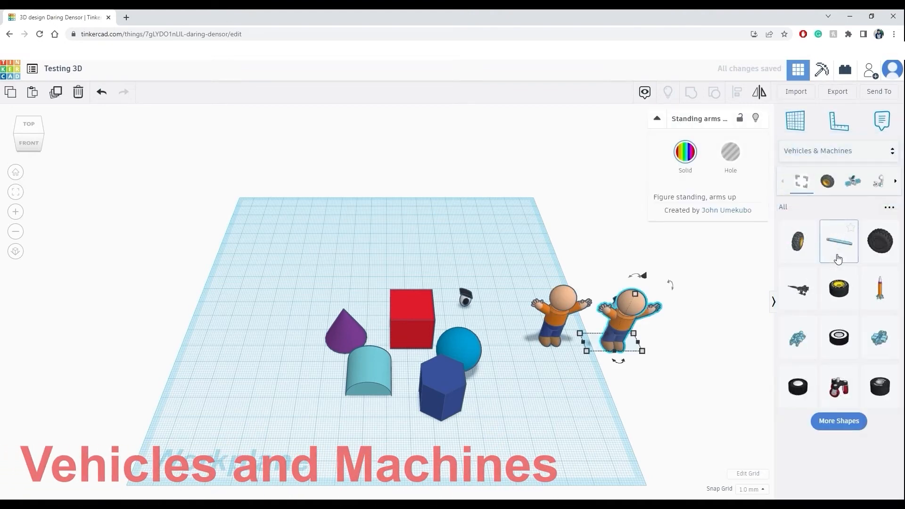
{"action": "left_click_drag", "start_coordinate": [807, 246], "coordinate": [566, 358]}
{"action": "left_click_drag", "start_coordinate": [881, 247], "coordinate": [446, 341]}
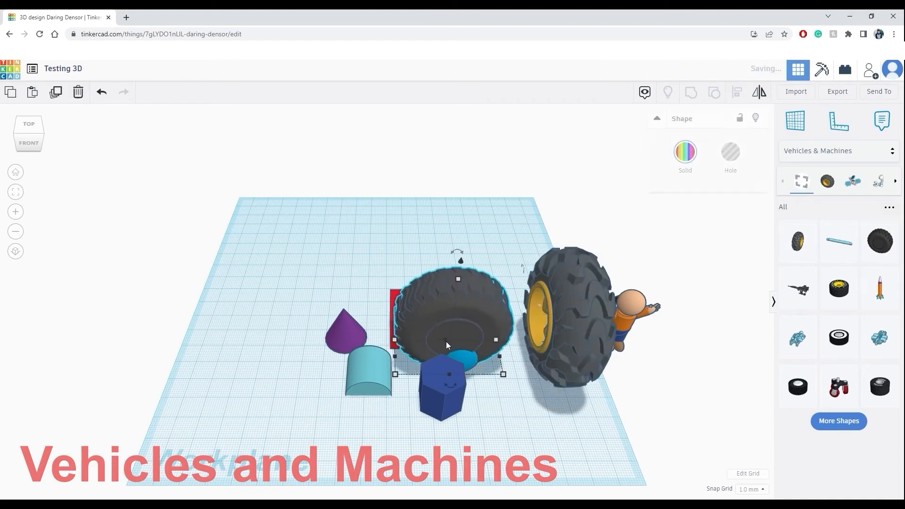
- Select all the placed shapes and clear them from the workplane
{"action": "right_click_drag", "start_coordinate": [583, 358], "coordinate": [553, 369]}
{"action": "left_click_drag", "start_coordinate": [553, 370], "coordinate": [232, 204]}
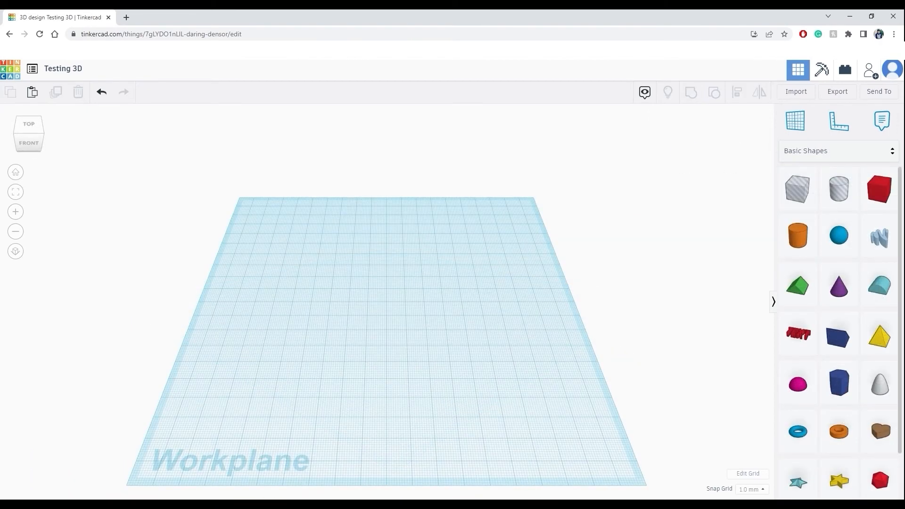